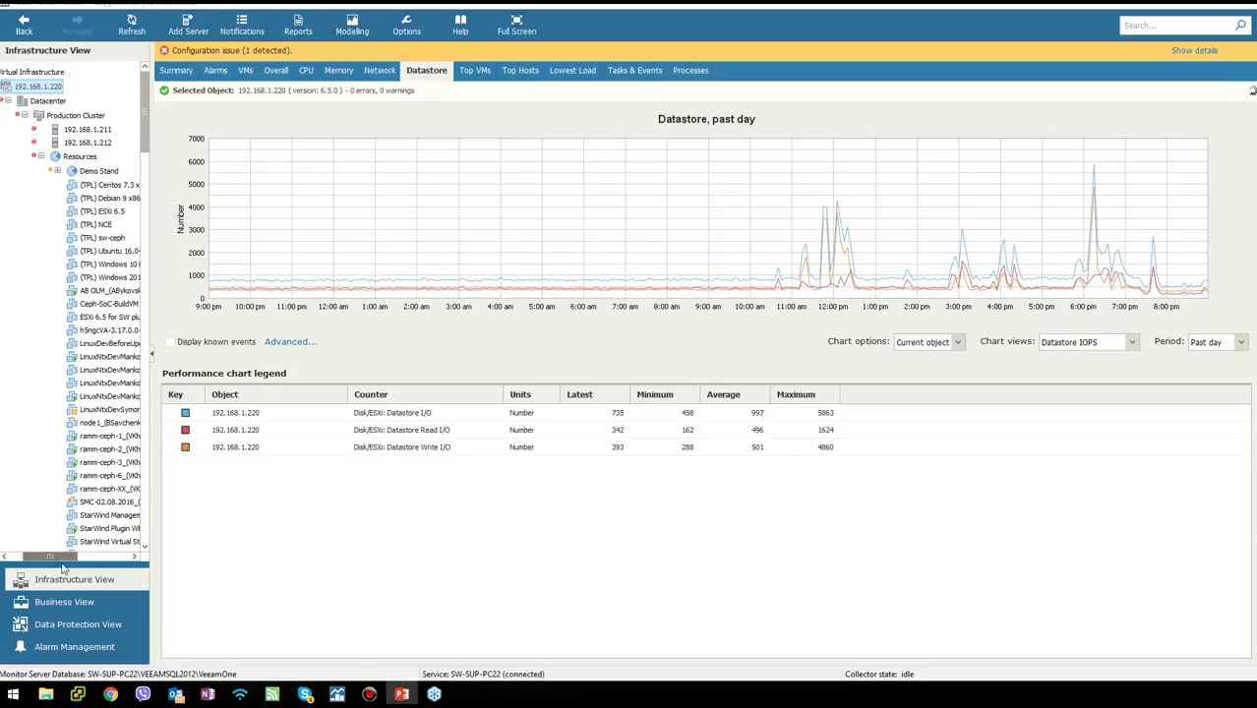
pyautogui.moveTo(56, 559); pyautogui.dragTo(42, 560)
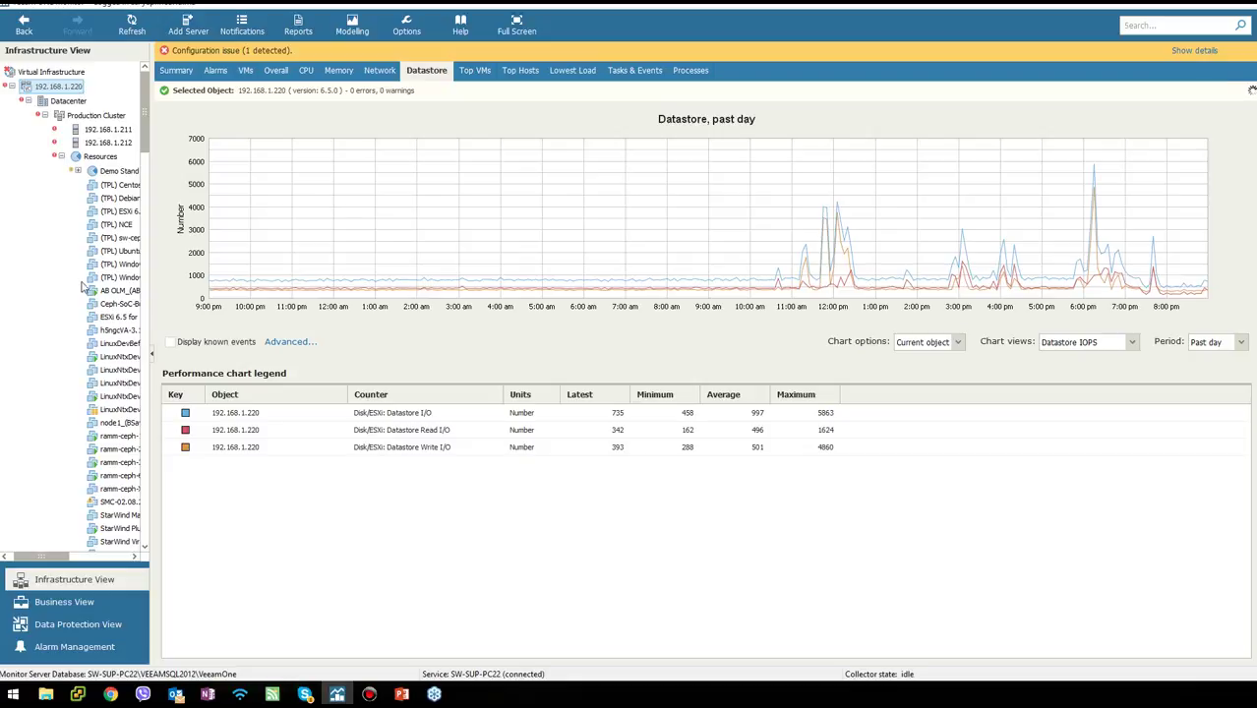
pyautogui.moveTo(46, 560); pyautogui.dragTo(54, 562)
pyautogui.scroll(-20, 78, 143)
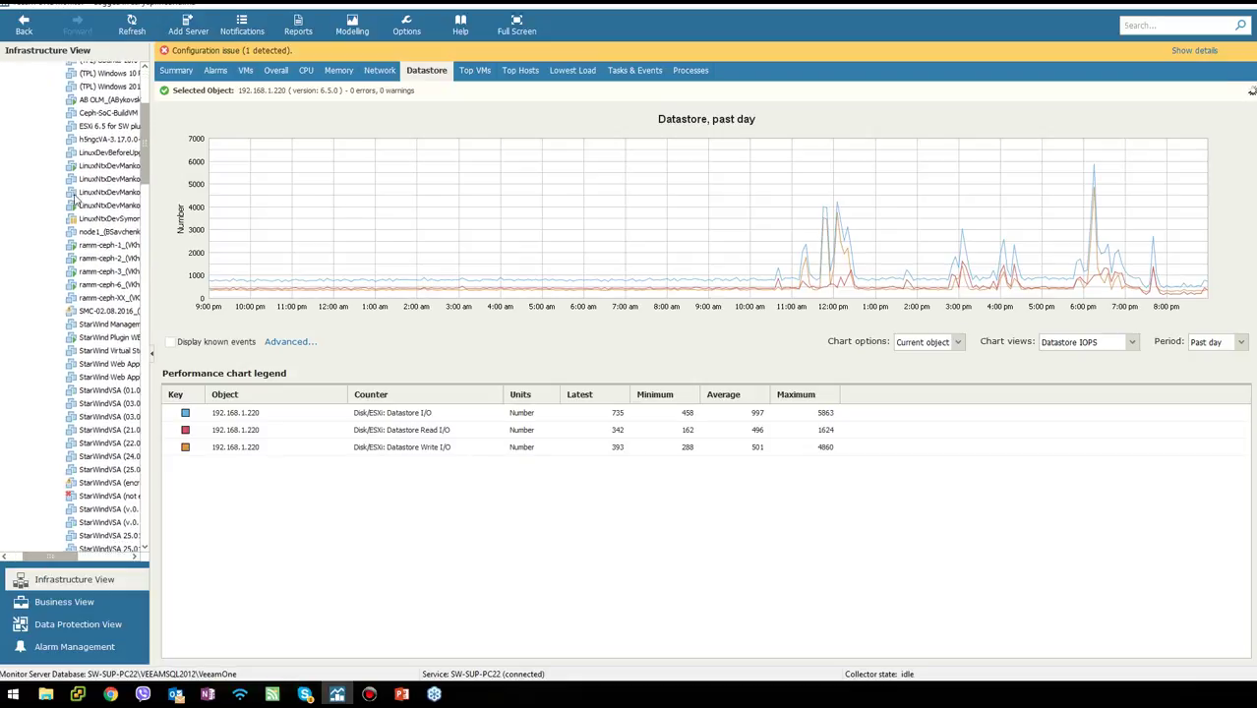
pyautogui.scroll(-1, 110, 283)
pyautogui.scroll(20, 111, 282)
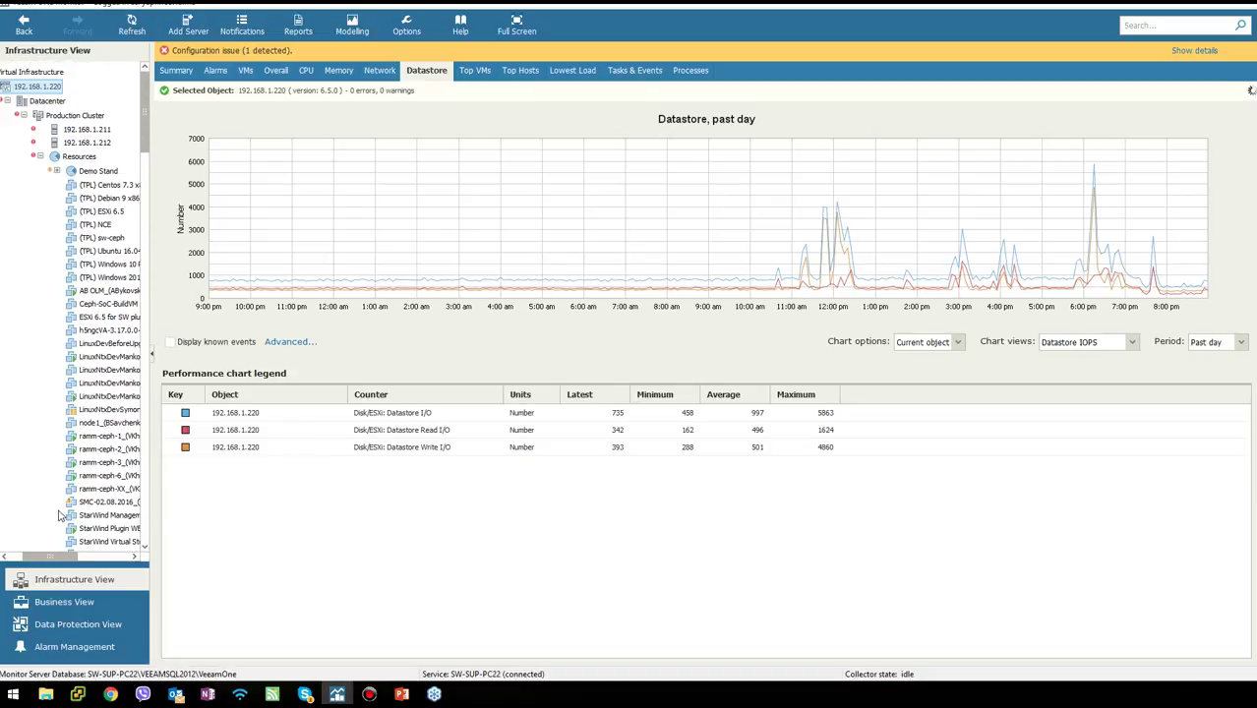
pyautogui.moveTo(51, 560); pyautogui.dragTo(43, 561)
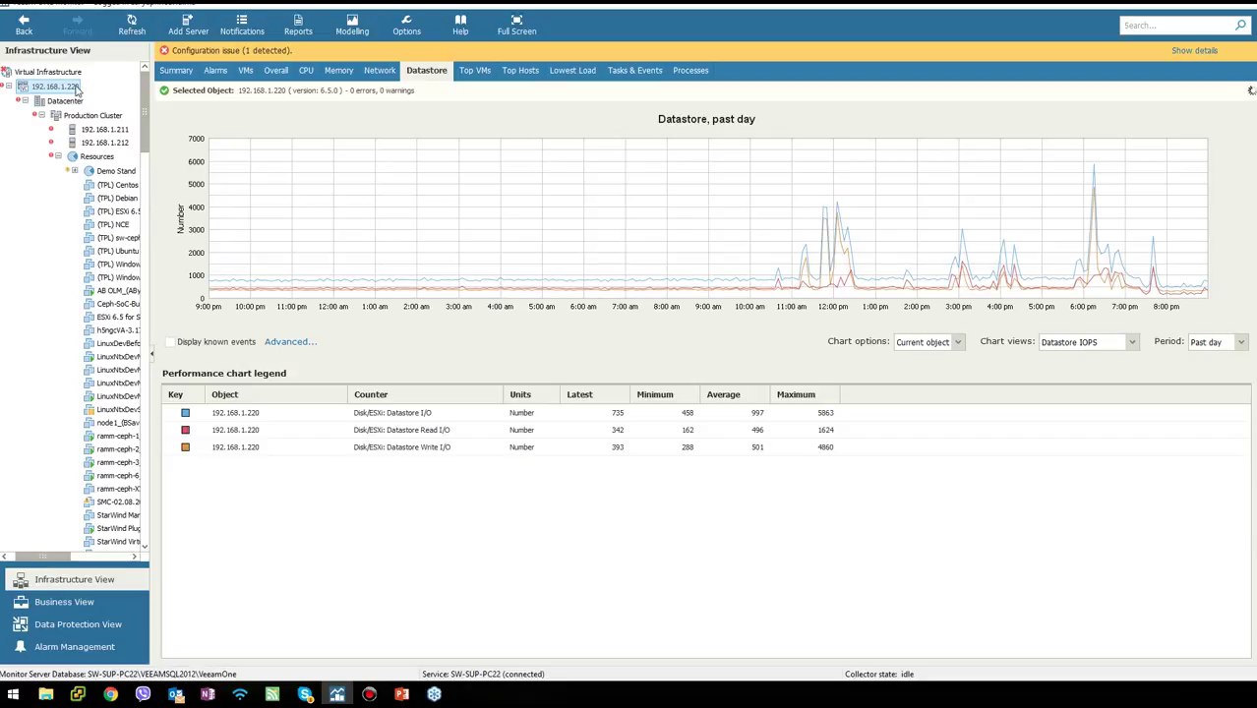
# Show the host's Summary and open the Naglfar VM's alarms from Latest Alarms.
pyautogui.click(173, 72)
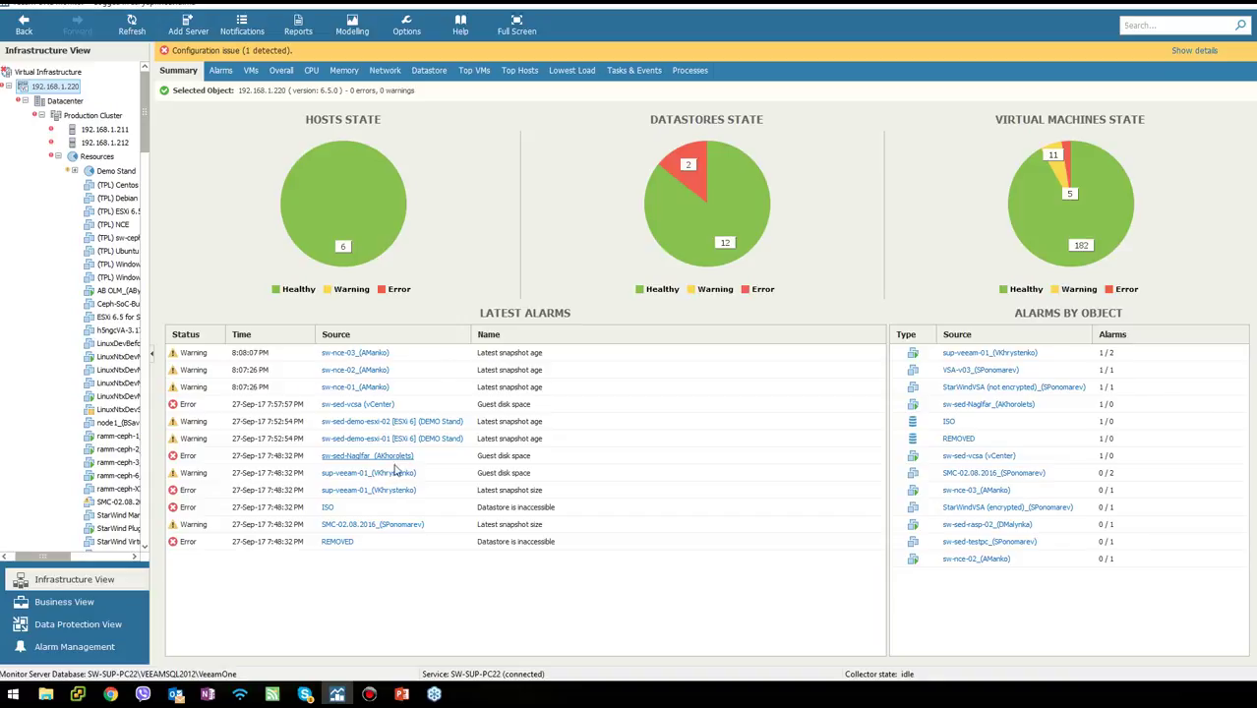
pyautogui.click(397, 458)
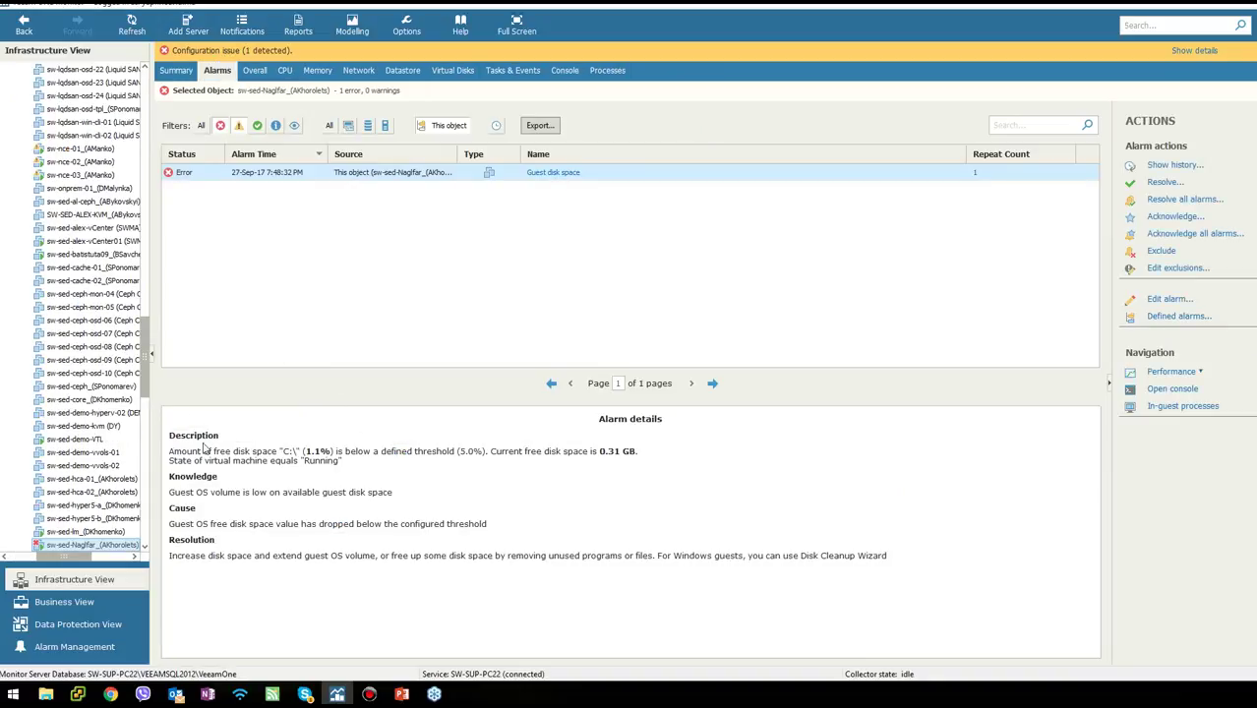
# Review the Guest disk space alarm's description, cause and free-space resolution in Alarm details.
pyautogui.moveTo(171, 443); pyautogui.dragTo(223, 447)
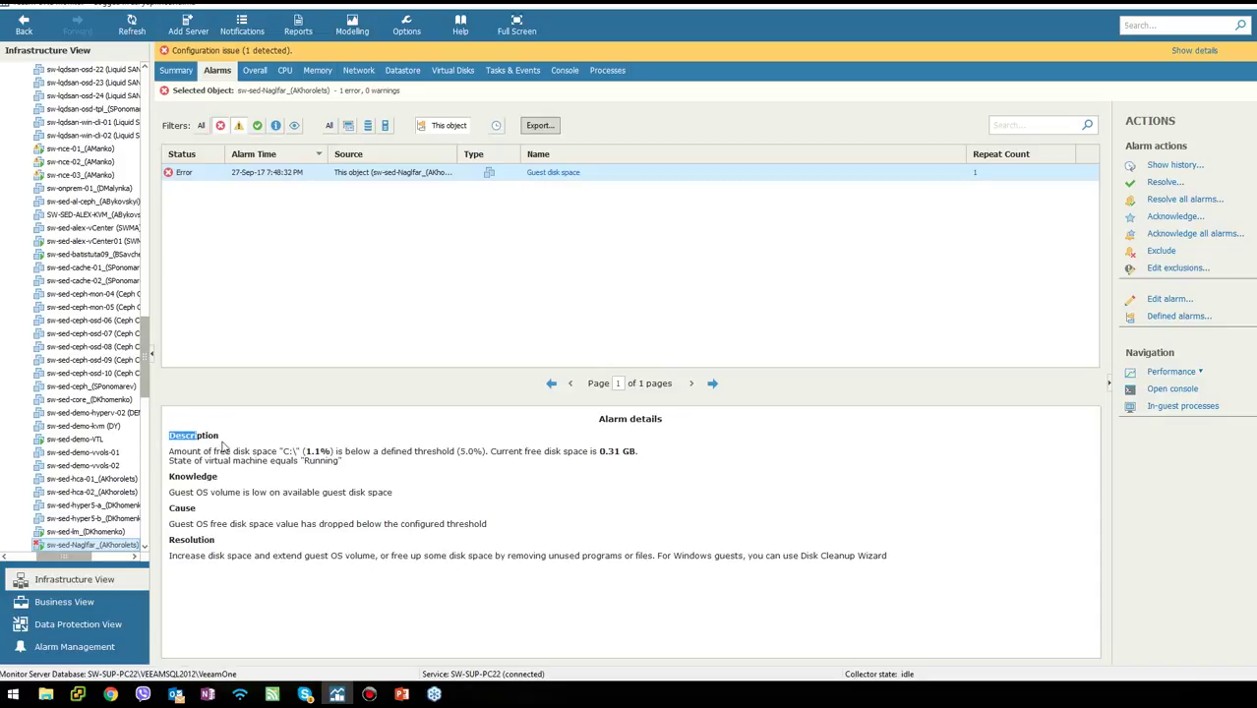
pyautogui.click(196, 455)
pyautogui.moveTo(184, 457); pyautogui.dragTo(296, 460)
pyautogui.click(310, 465)
pyautogui.moveTo(196, 532); pyautogui.dragTo(279, 536)
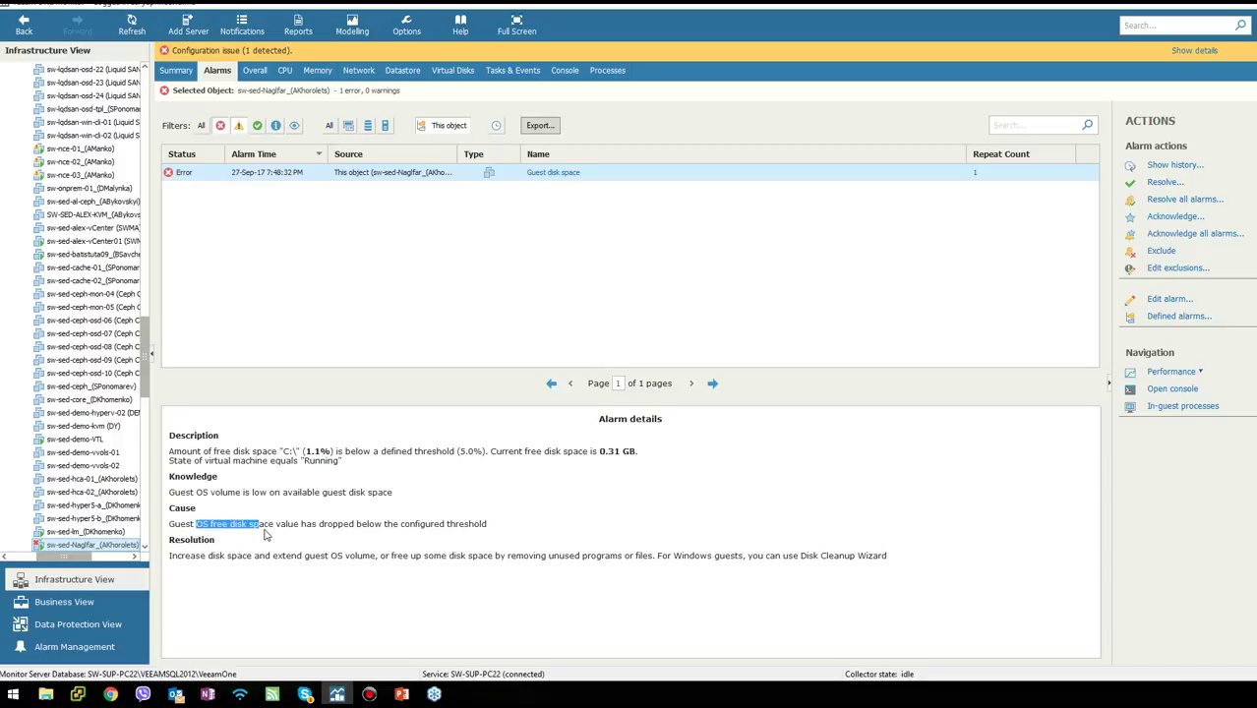
pyautogui.click(264, 533)
pyautogui.moveTo(397, 558); pyautogui.dragTo(503, 560)
pyautogui.click(522, 559)
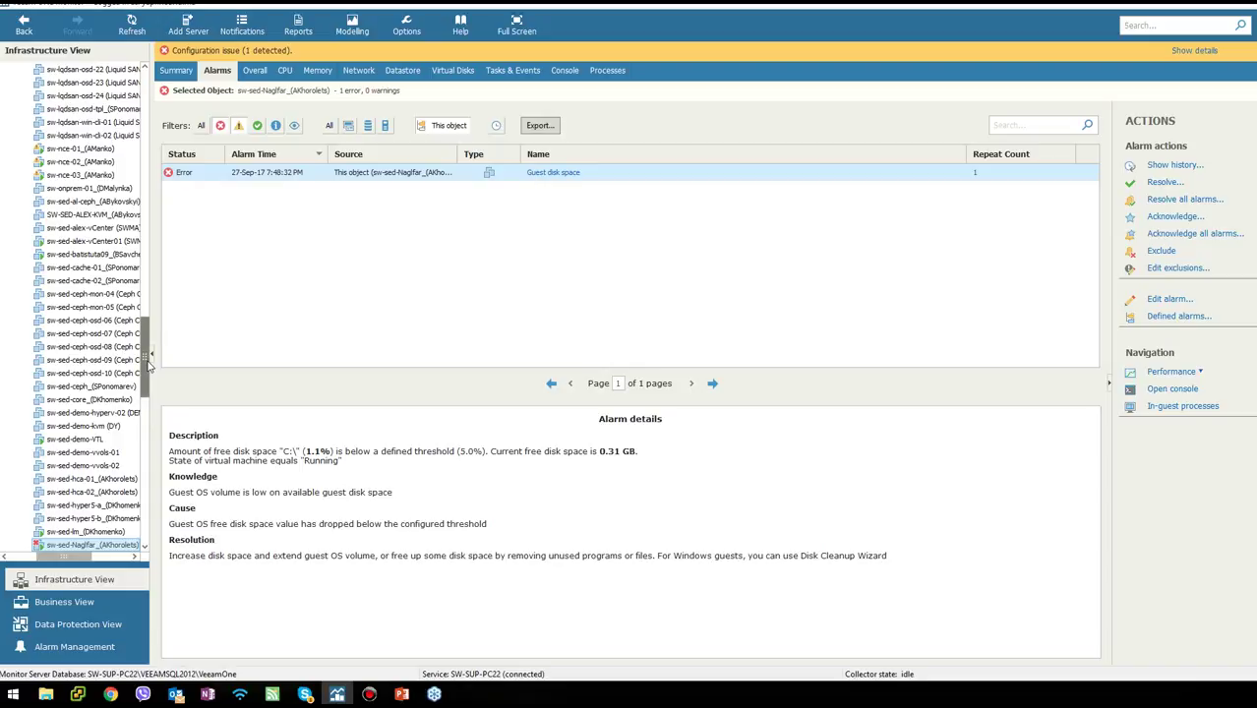
pyautogui.moveTo(147, 366); pyautogui.dragTo(61, 103)
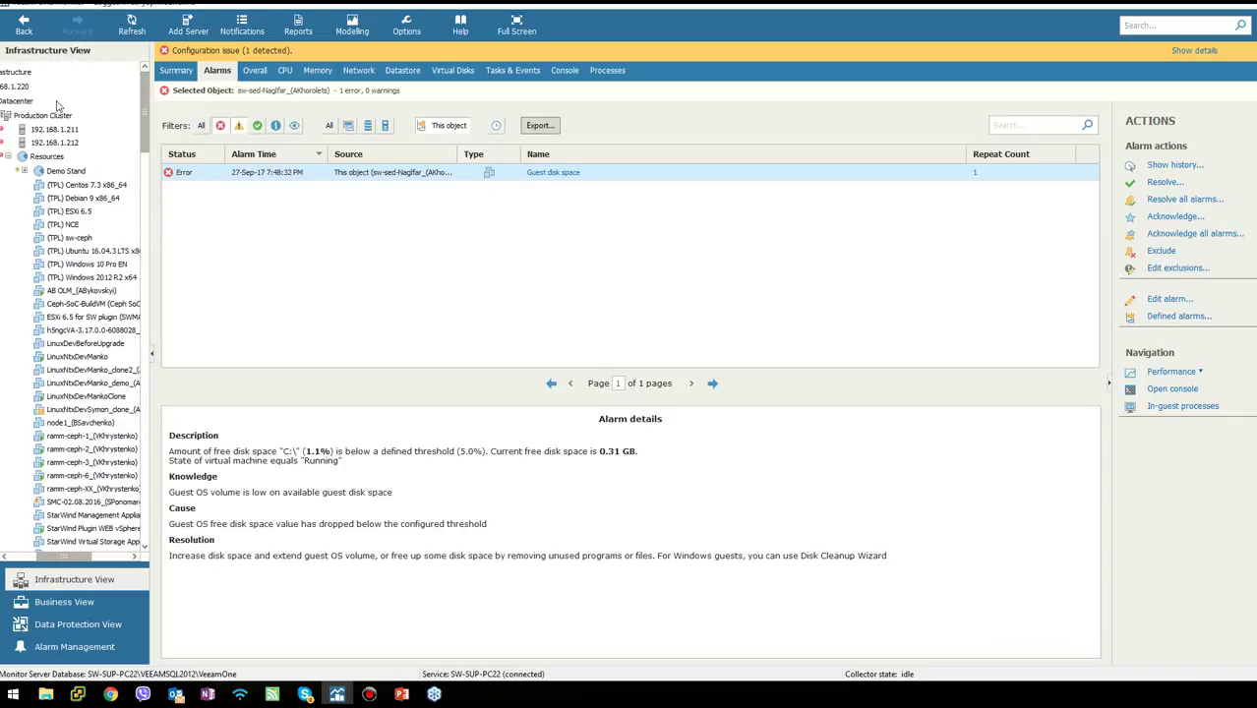
# Select host 192.168.1.220 in the Infrastructure tree and list its virtual machines.
pyautogui.click(23, 87)
pyautogui.moveTo(83, 226)
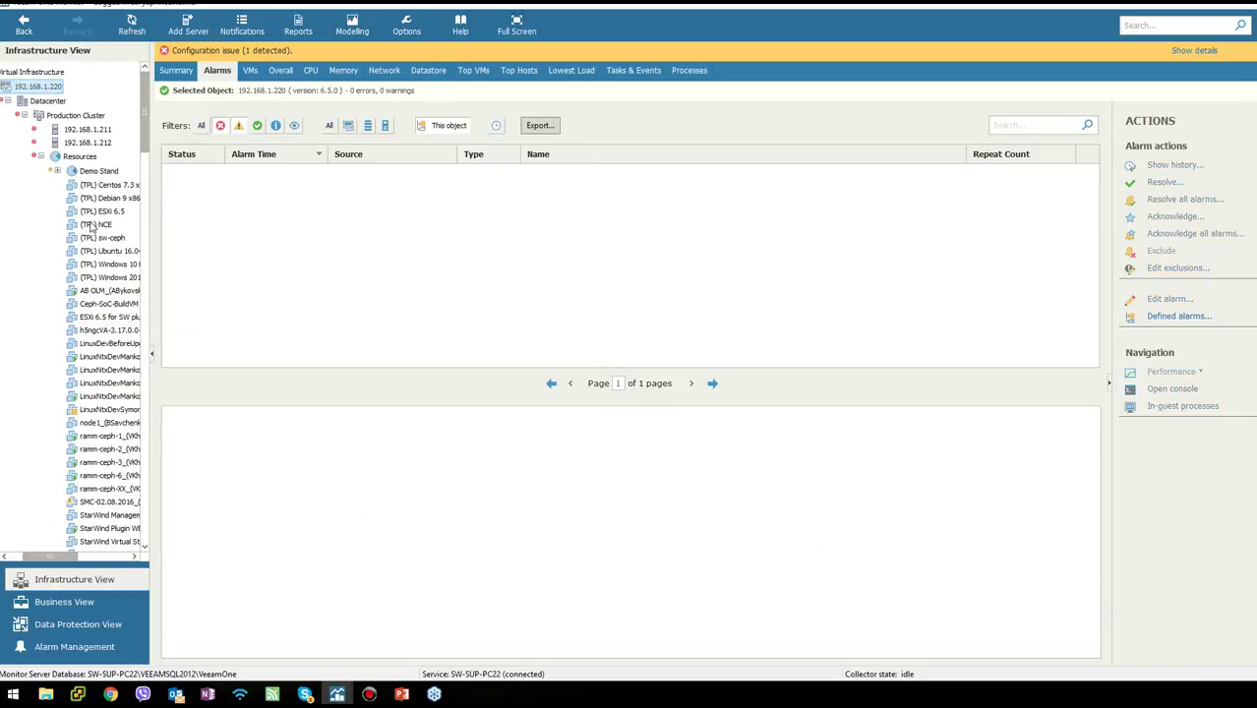
pyautogui.click(250, 75)
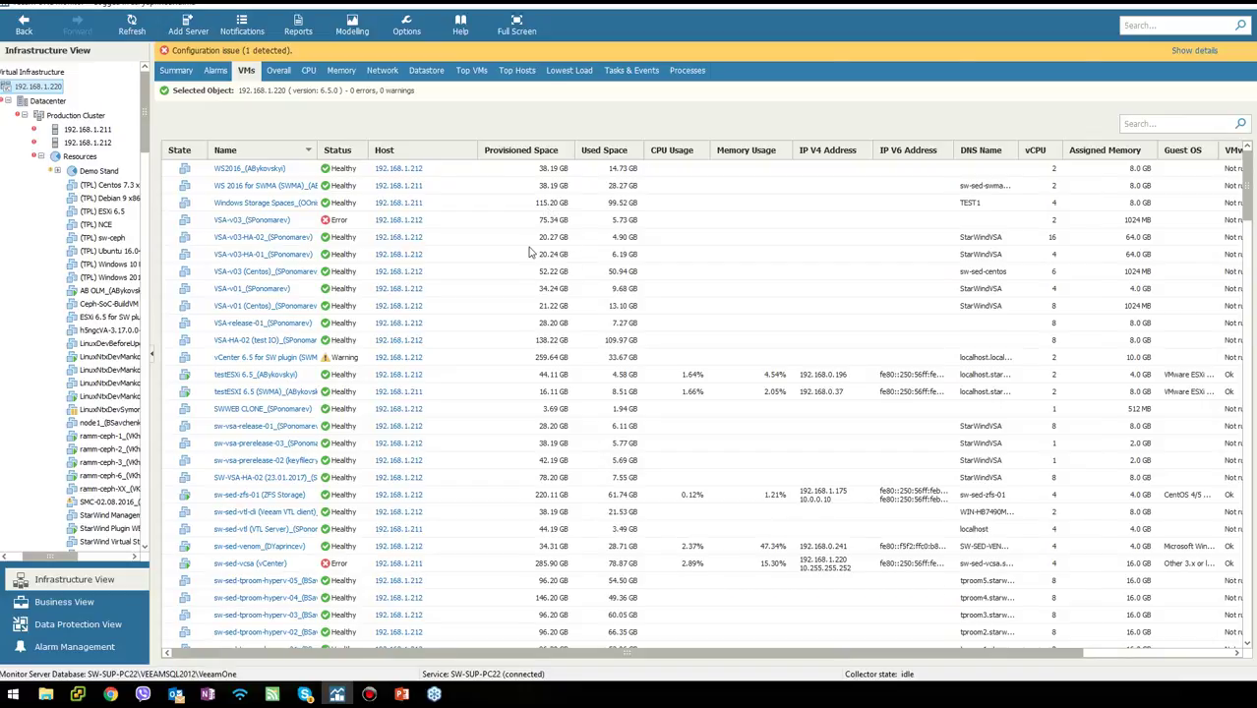
# Sort the VM list by provisioned space, used space, CPU usage, then Memory Usage descending.
pyautogui.scroll(-1, 339, 256)
pyautogui.scroll(-5, 334, 270)
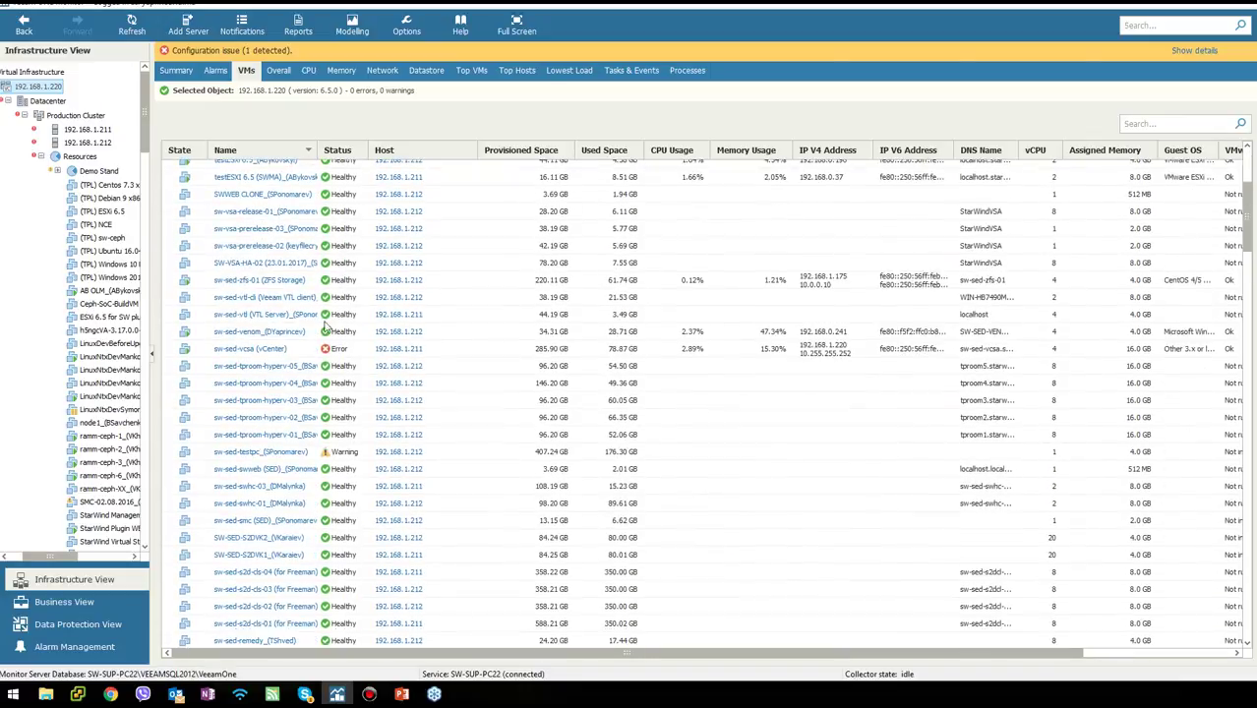
pyautogui.scroll(6, 313, 317)
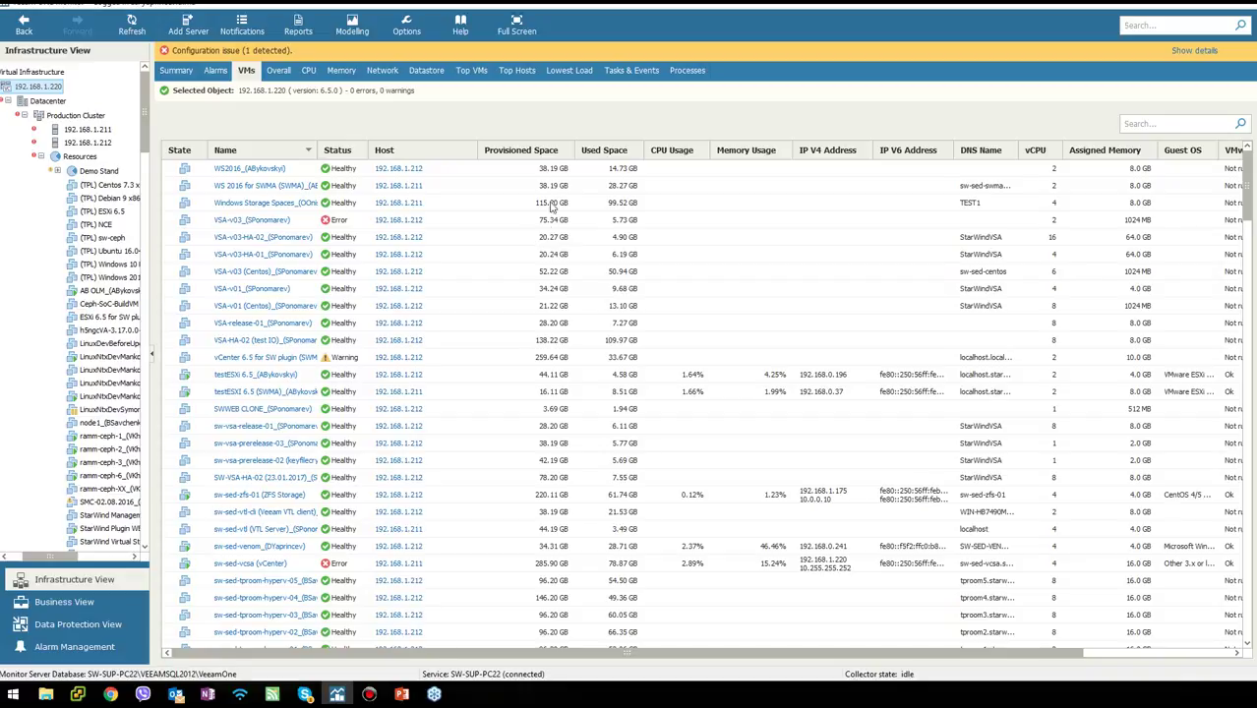
pyautogui.click(525, 154)
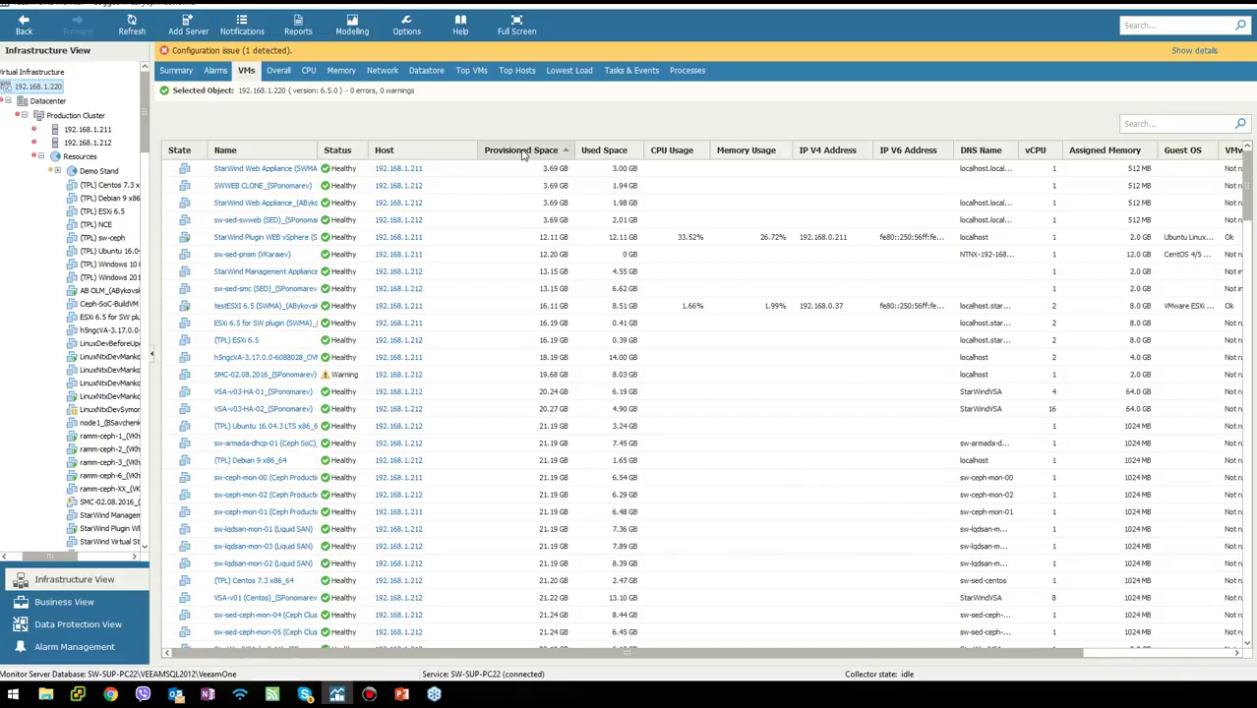
pyautogui.click(600, 152)
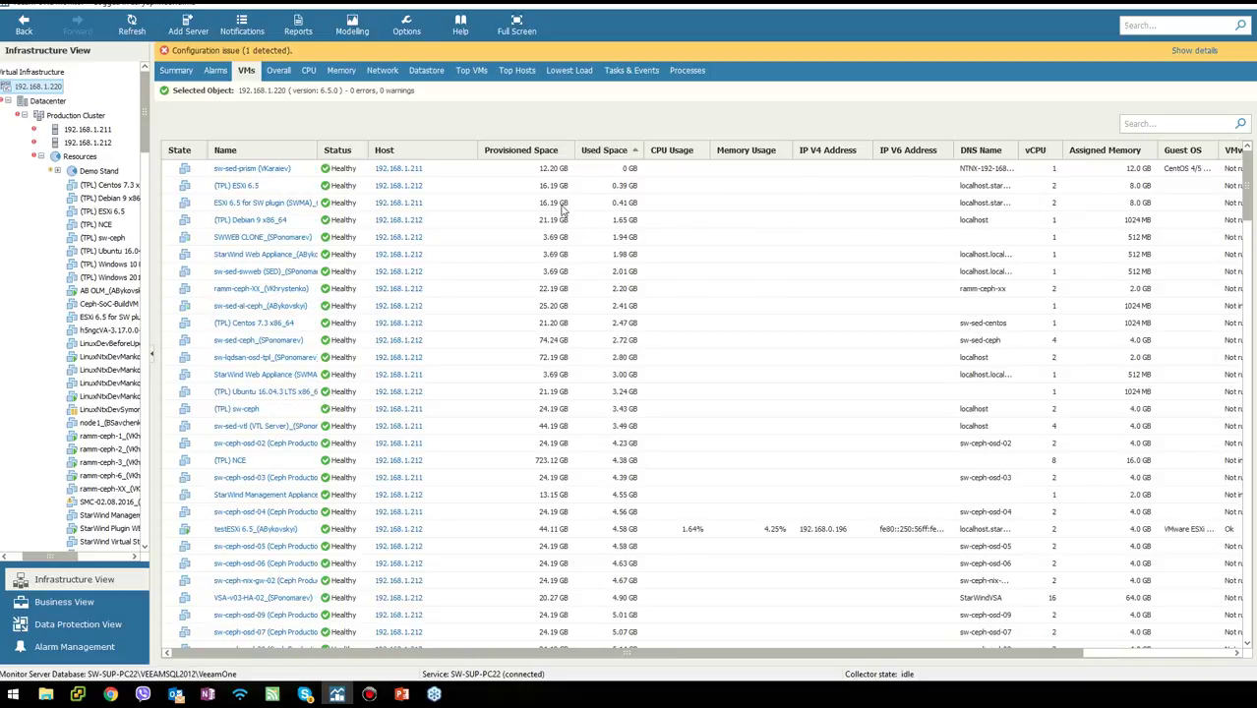
pyautogui.click(675, 153)
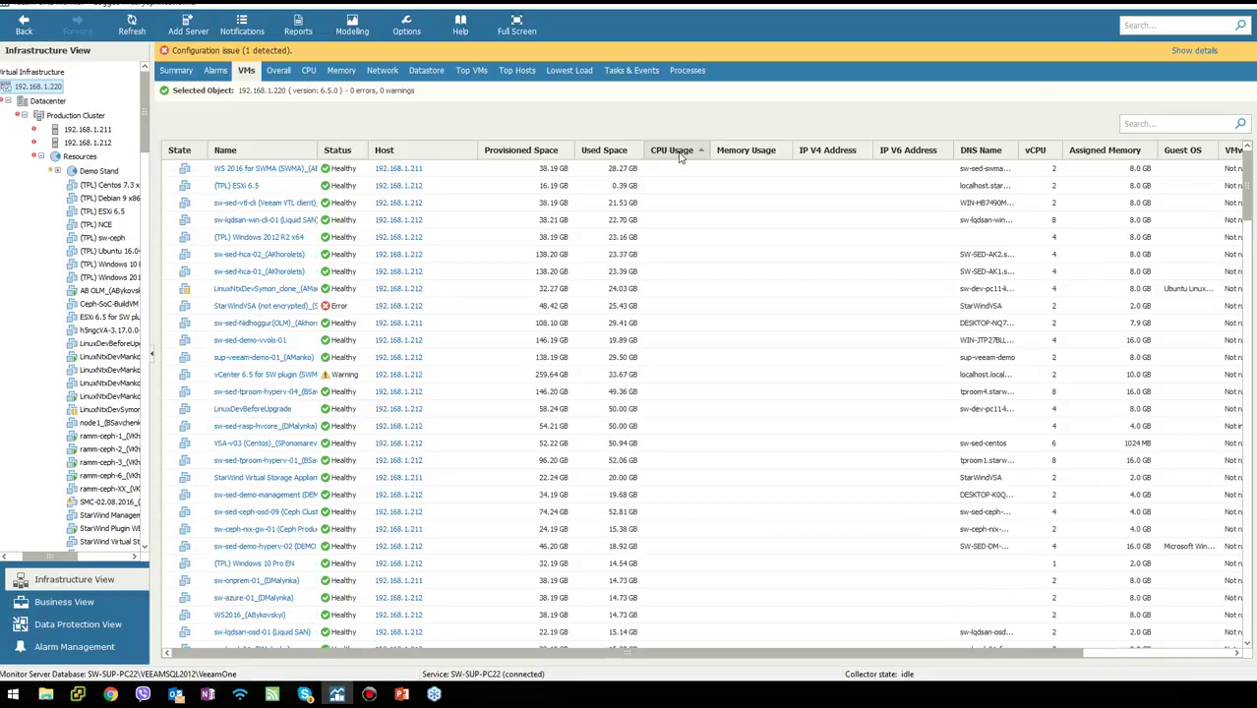
pyautogui.click(675, 152)
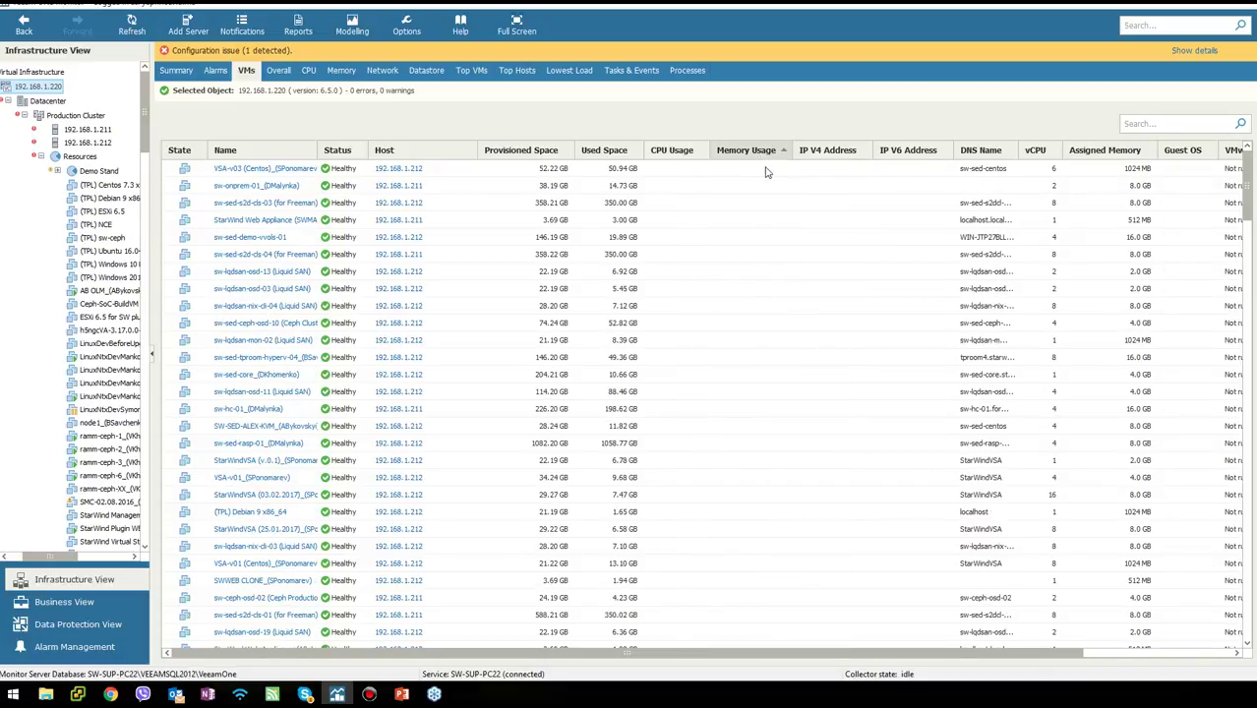
pyautogui.click(760, 155)
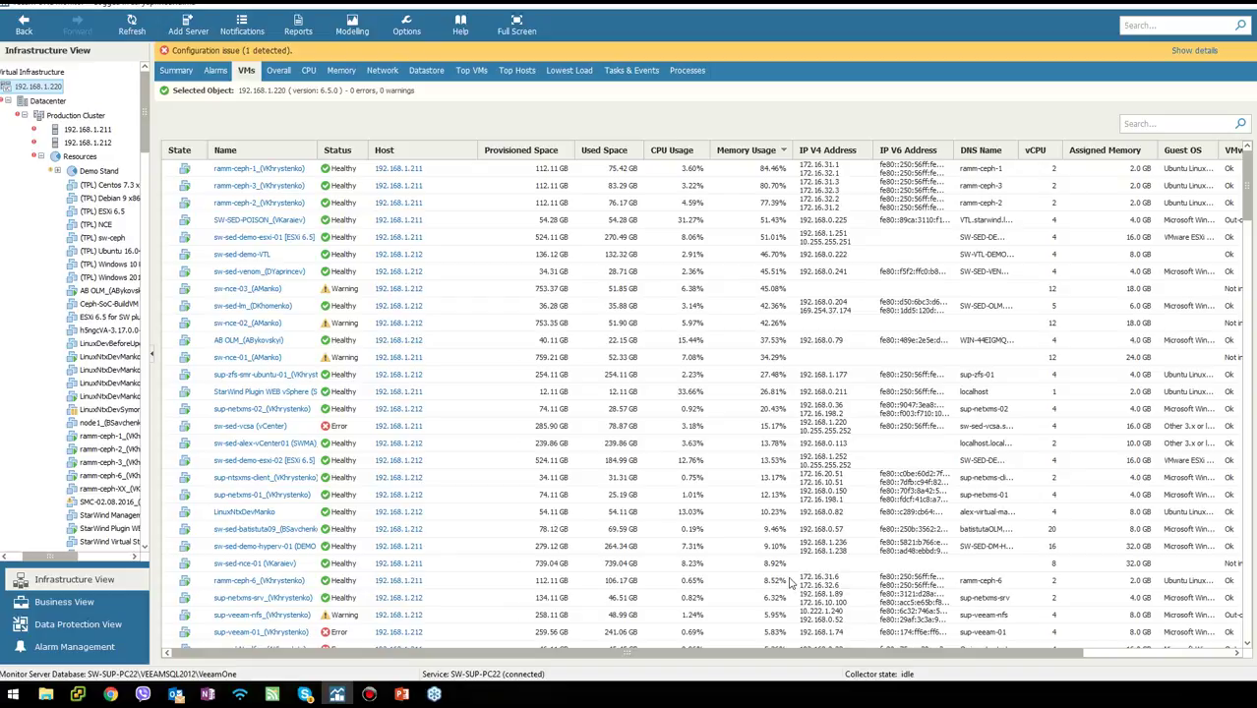
# Sort the virtual machines by vCPU count, largest first.
pyautogui.moveTo(865, 655); pyautogui.dragTo(1029, 659)
pyautogui.click(864, 154)
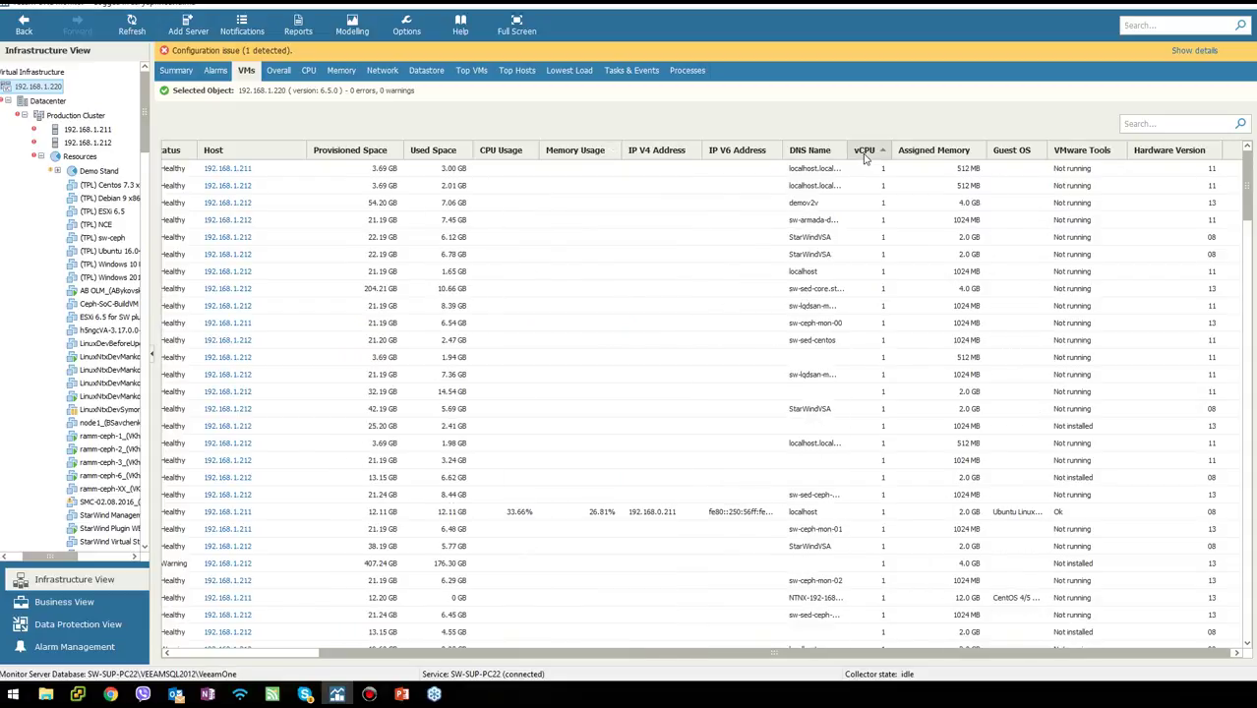
pyautogui.click(864, 154)
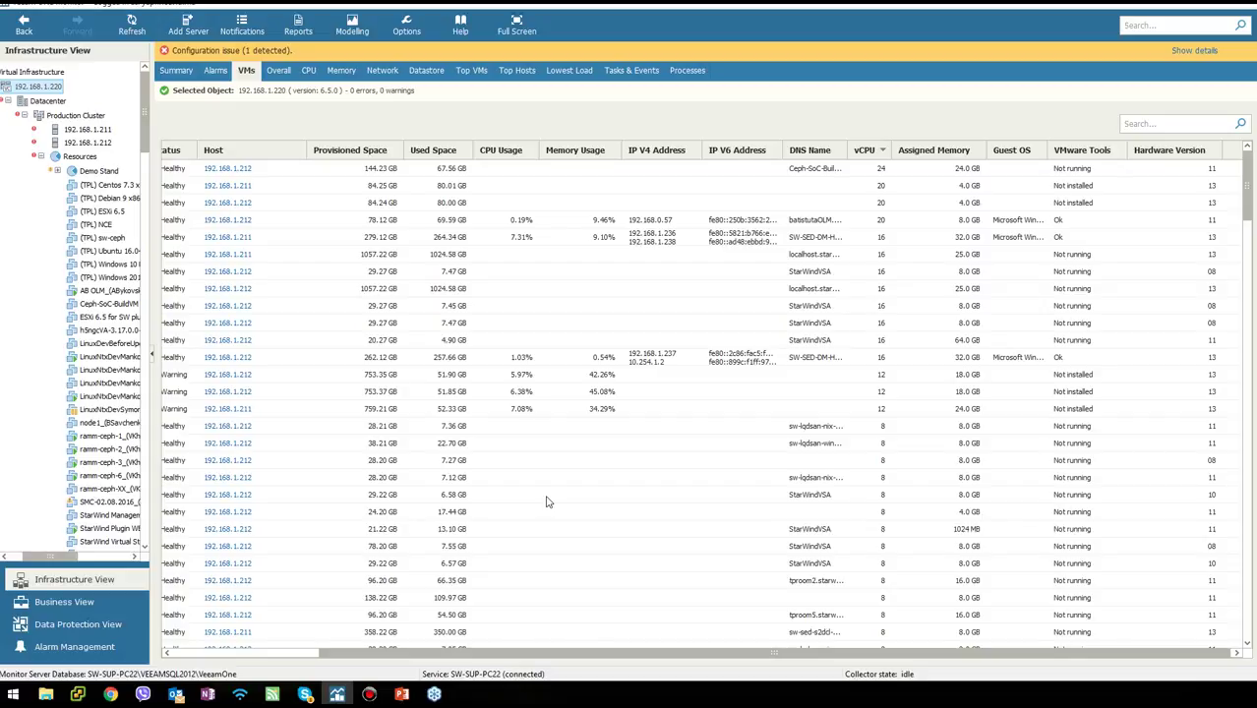
# Sort the virtual machines by Name in descending order.
pyautogui.moveTo(519, 659); pyautogui.dragTo(478, 658)
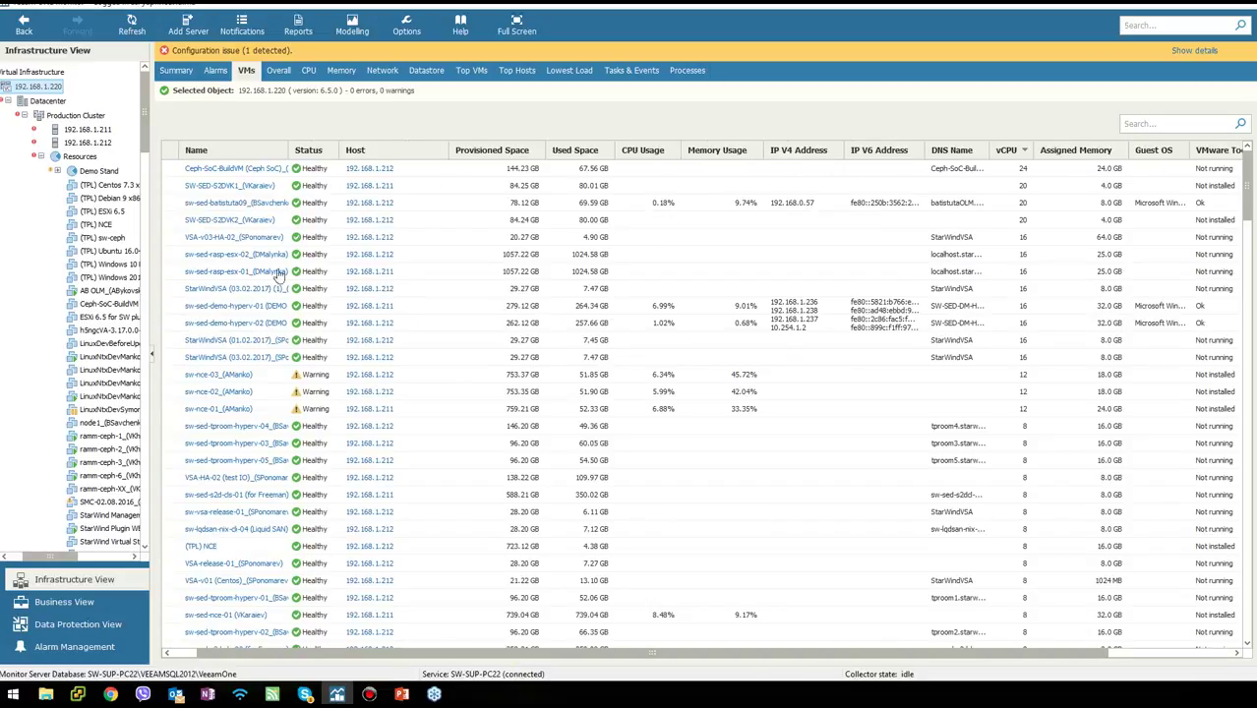
pyautogui.click(234, 149)
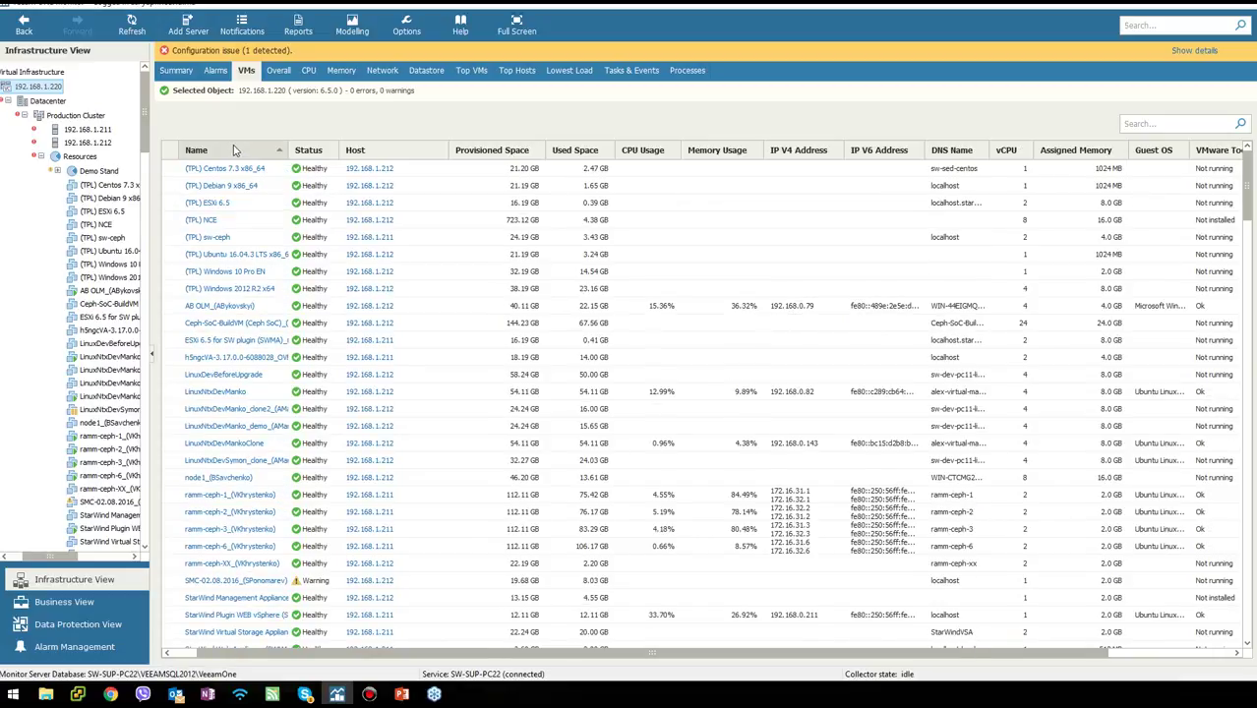
pyautogui.click(234, 149)
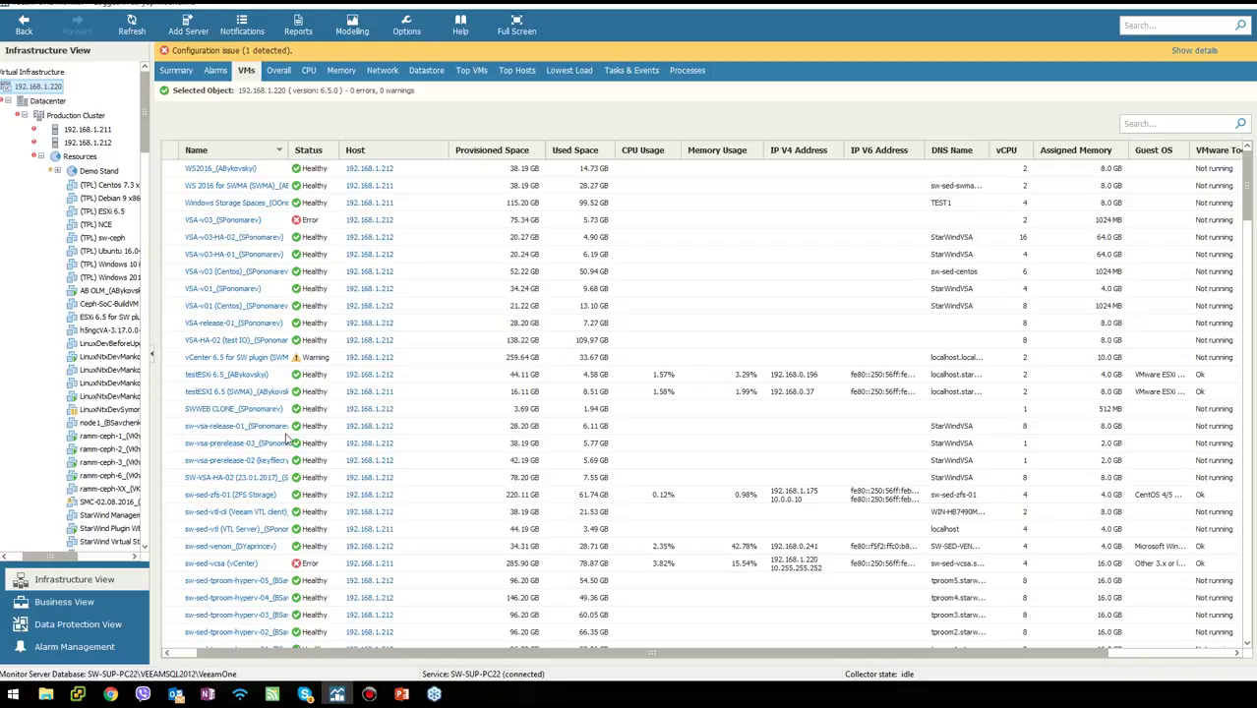
# View the AB OLM VM's summary, then return to the 192.168.1.220 host summary.
pyautogui.click(102, 290)
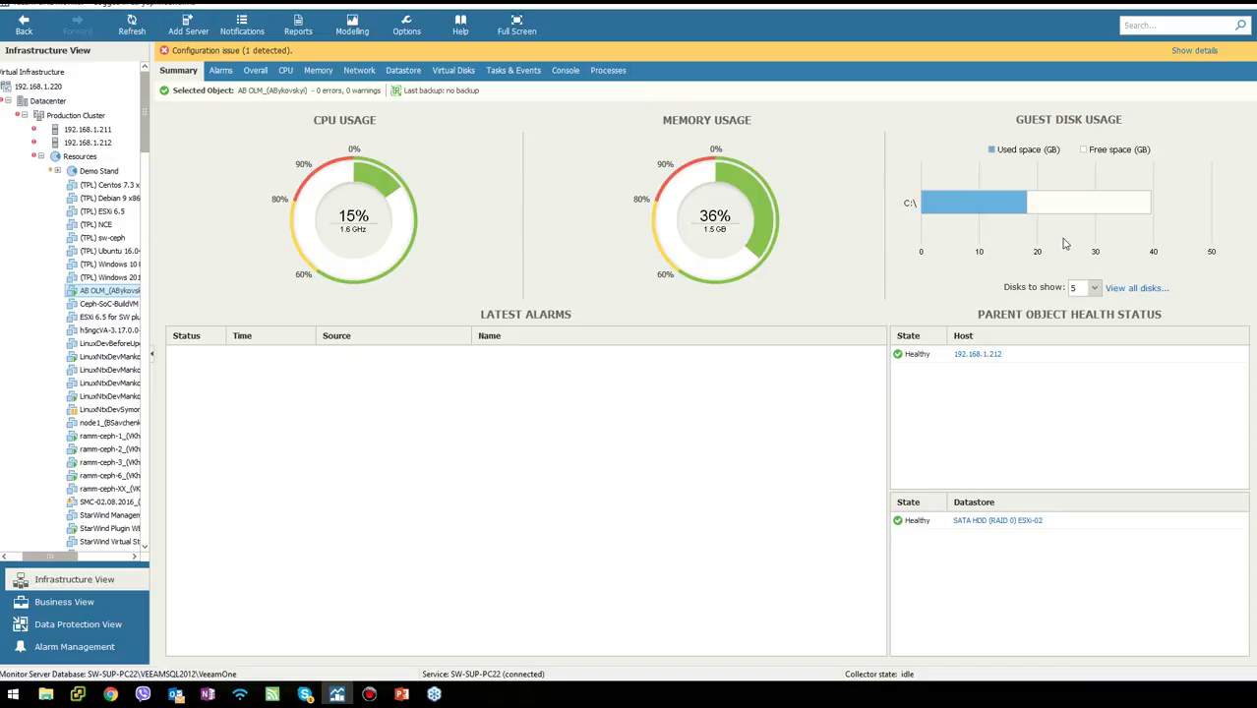
pyautogui.click(44, 86)
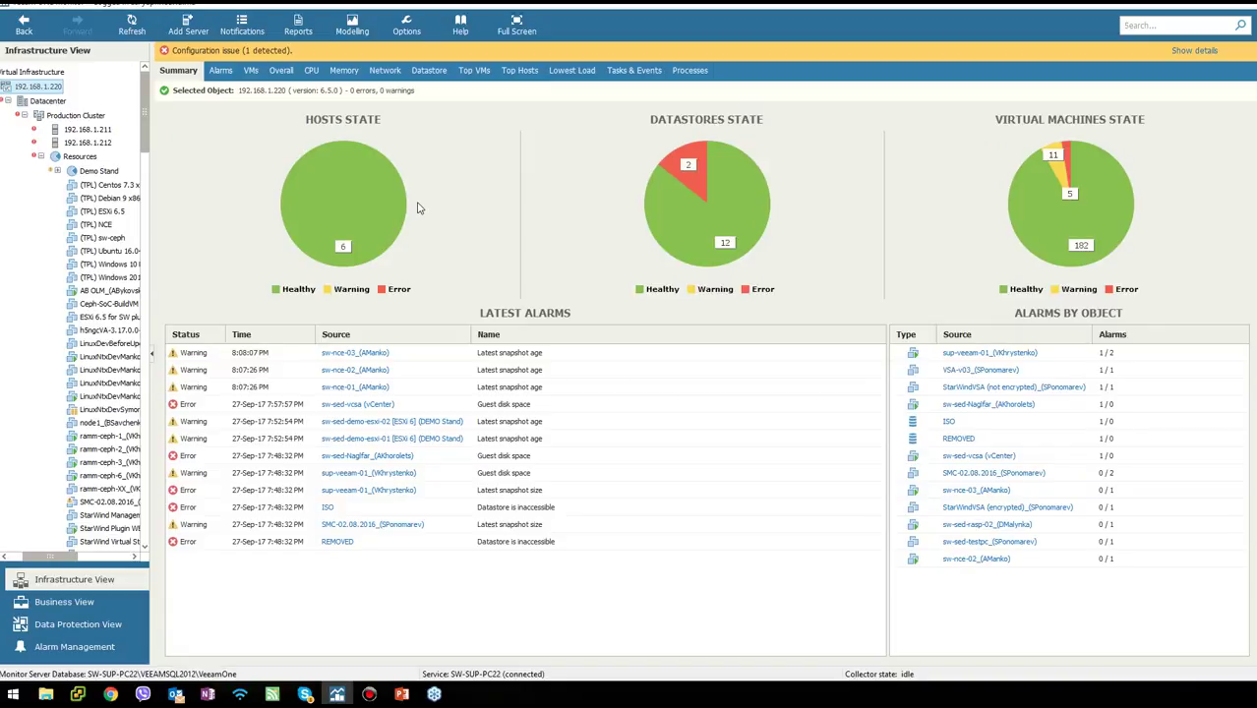
# View the host's Overall performance charts, then its past-day CPU chart.
pyautogui.click(281, 71)
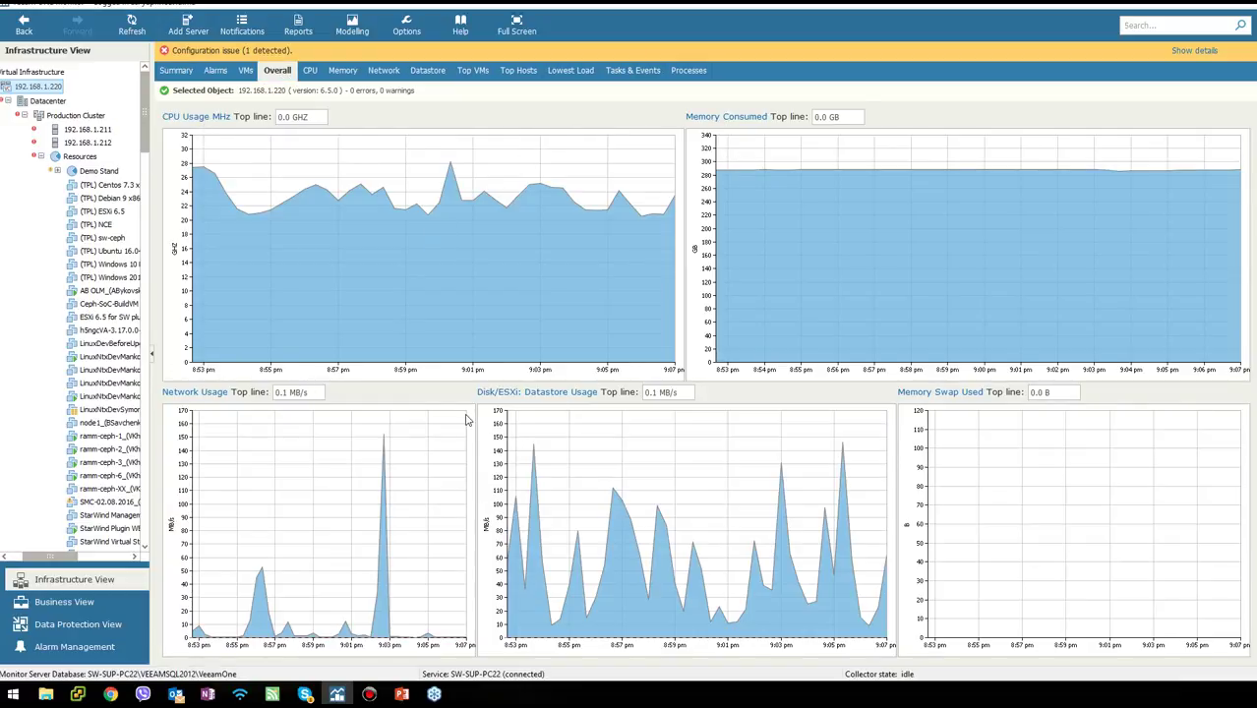
pyautogui.click(308, 72)
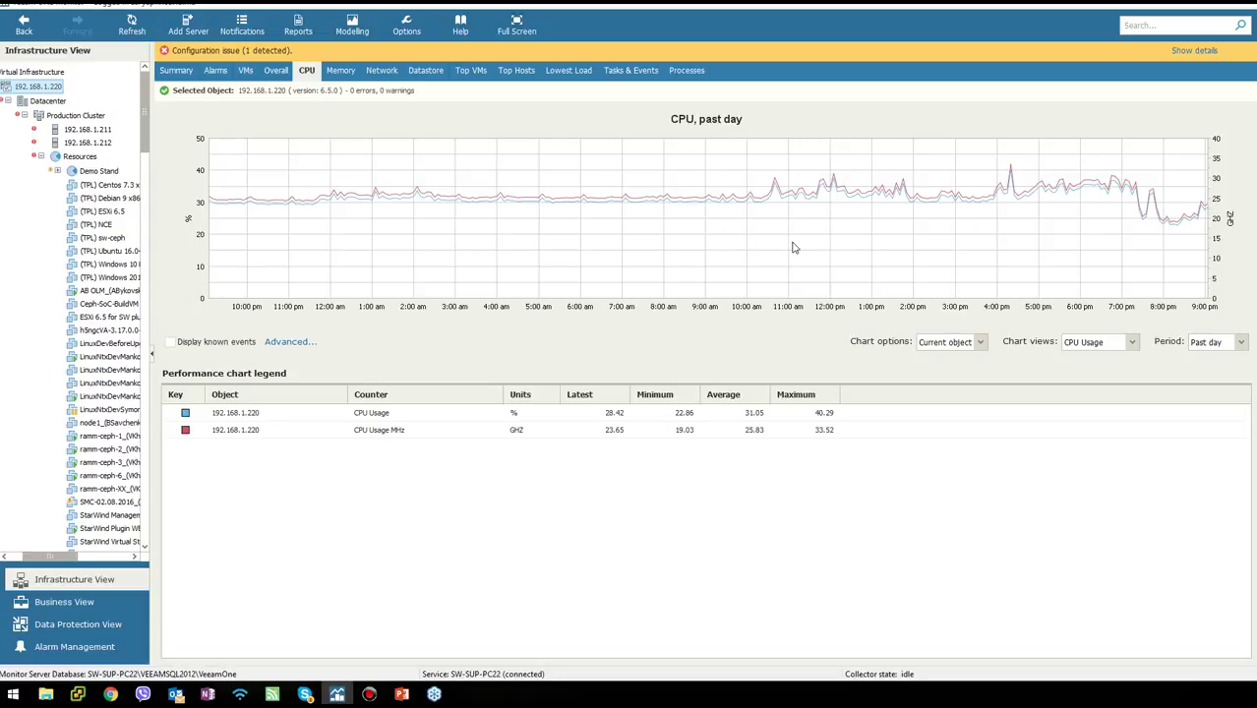
# Preview CPU over the Past hour, return to Past day, and show the Memory chart.
pyautogui.click(1209, 345)
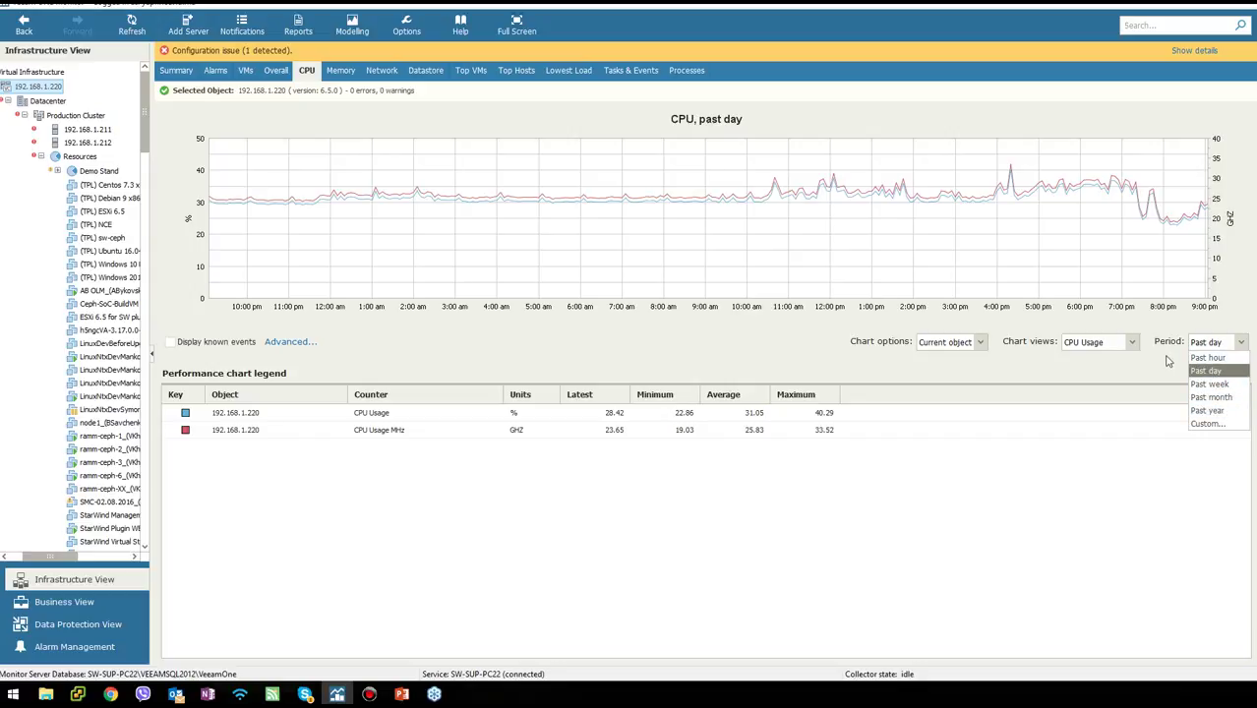
pyautogui.click(1208, 357)
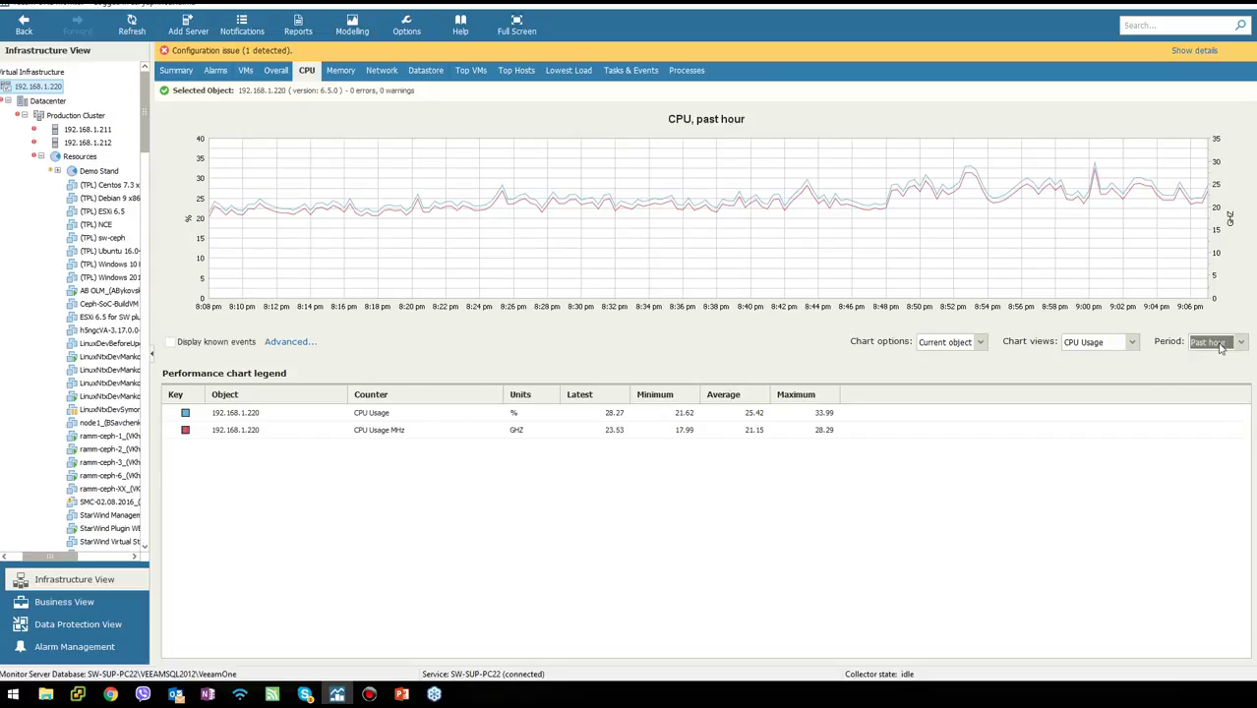
pyautogui.click(1212, 342)
pyautogui.click(1208, 370)
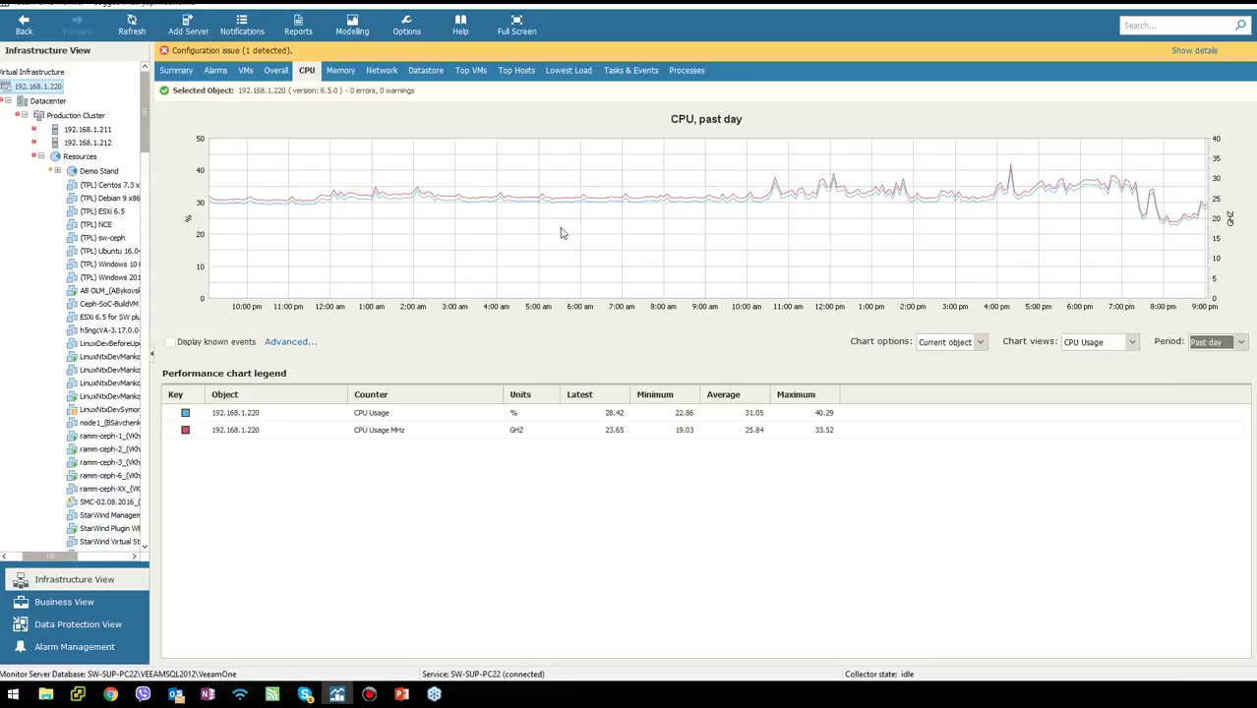
pyautogui.click(342, 79)
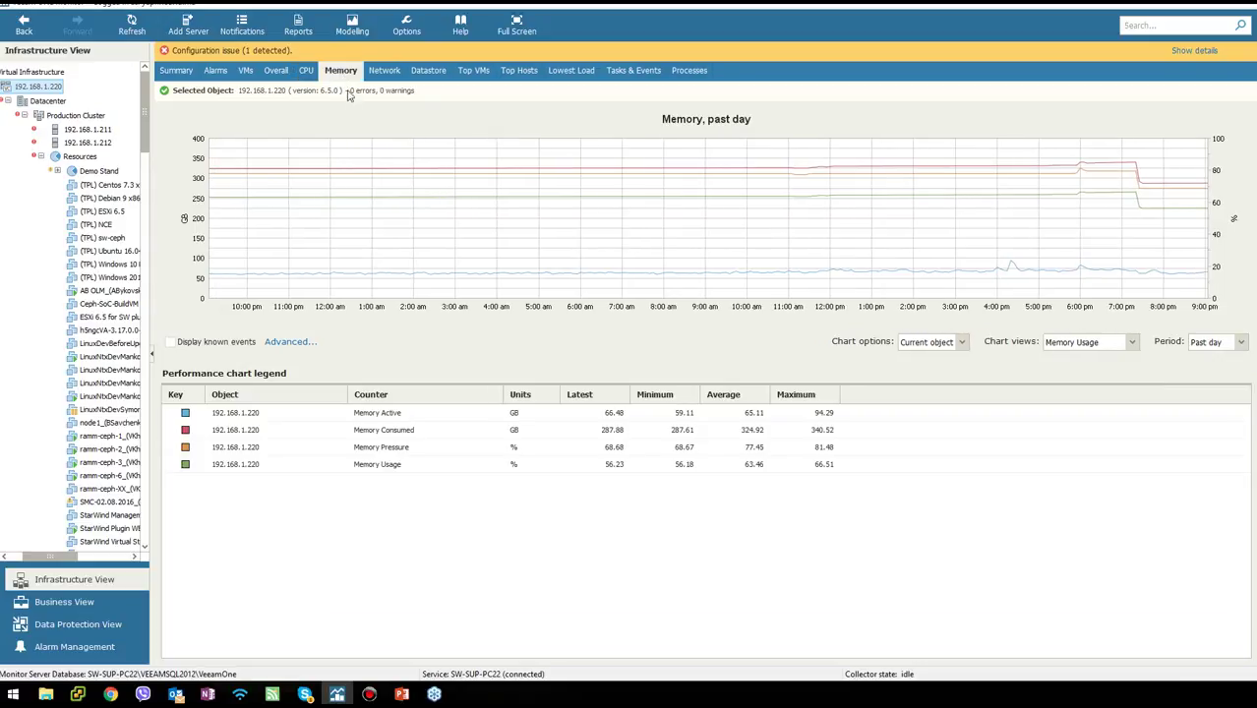
# Show the Datastore IOPS chart with the period left at Past day.
pyautogui.moveTo(1010, 181)
pyautogui.click(427, 70)
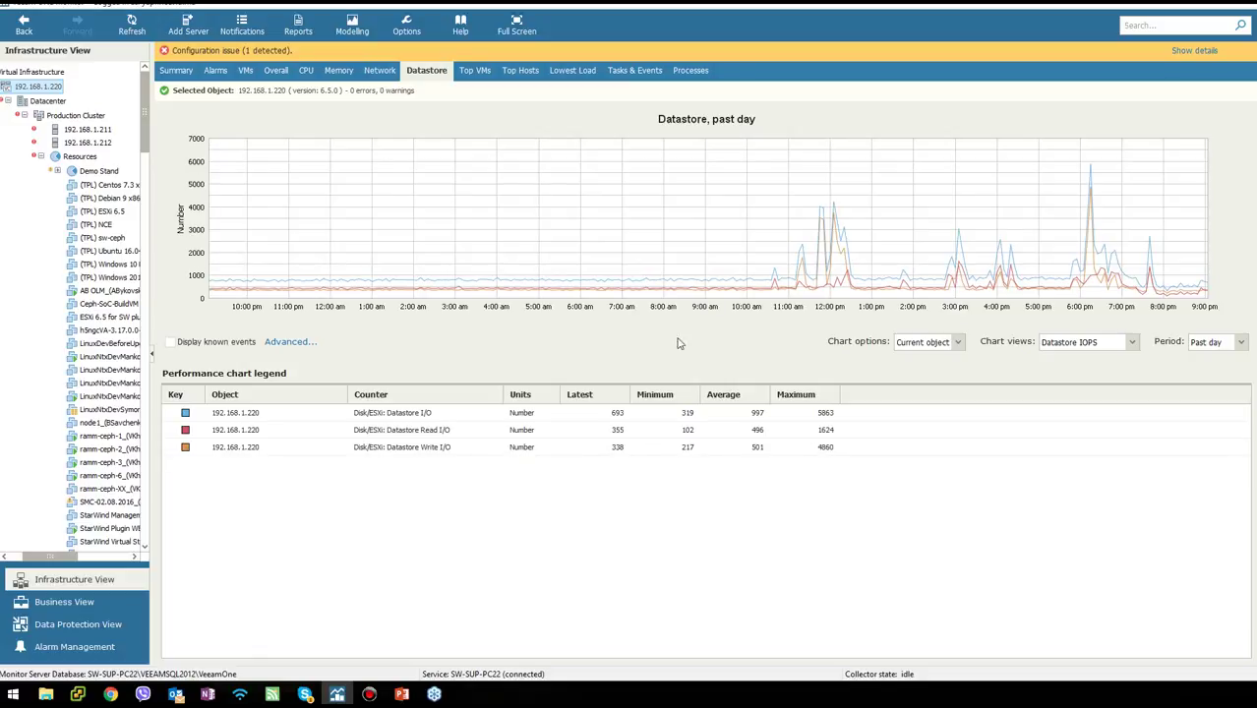
pyautogui.click(1220, 343)
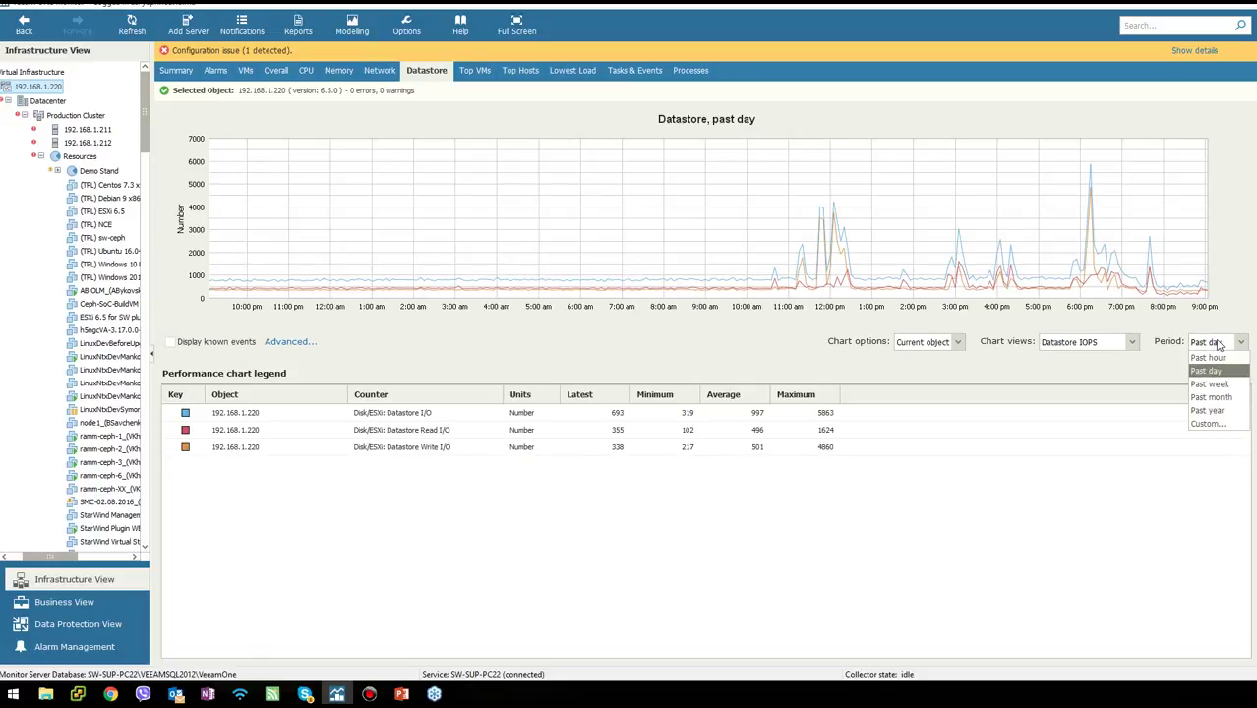
pyautogui.click(1220, 343)
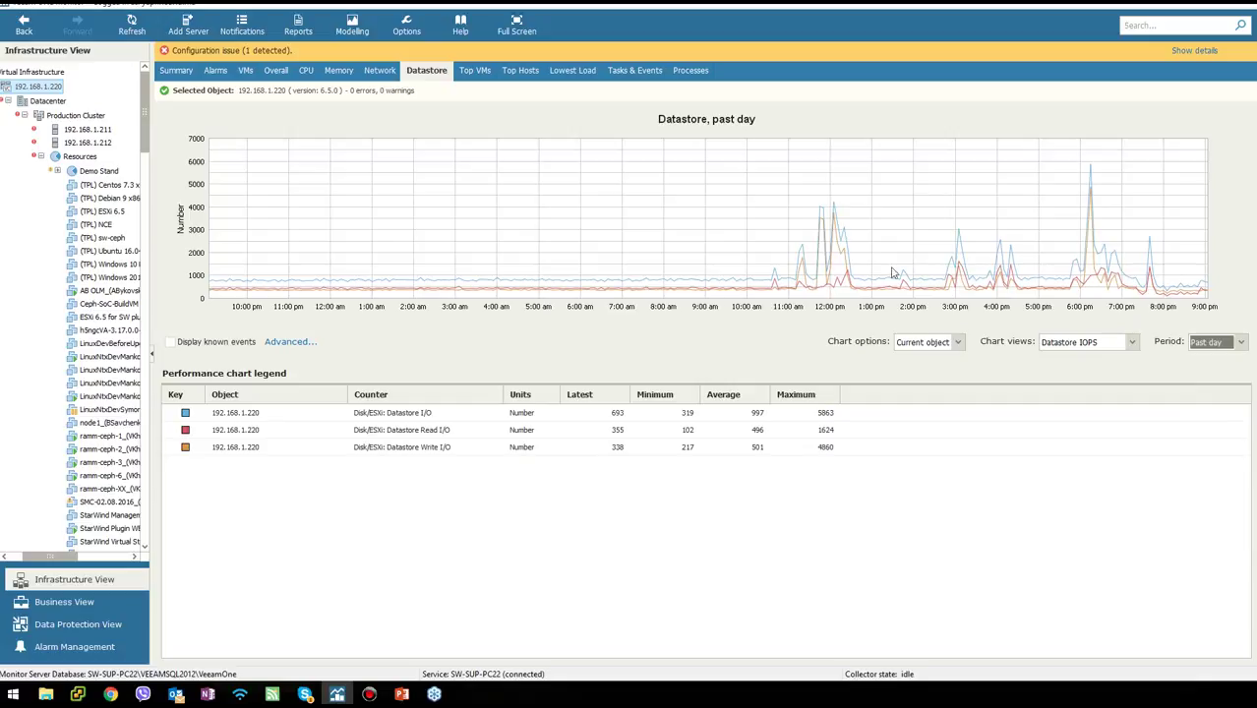